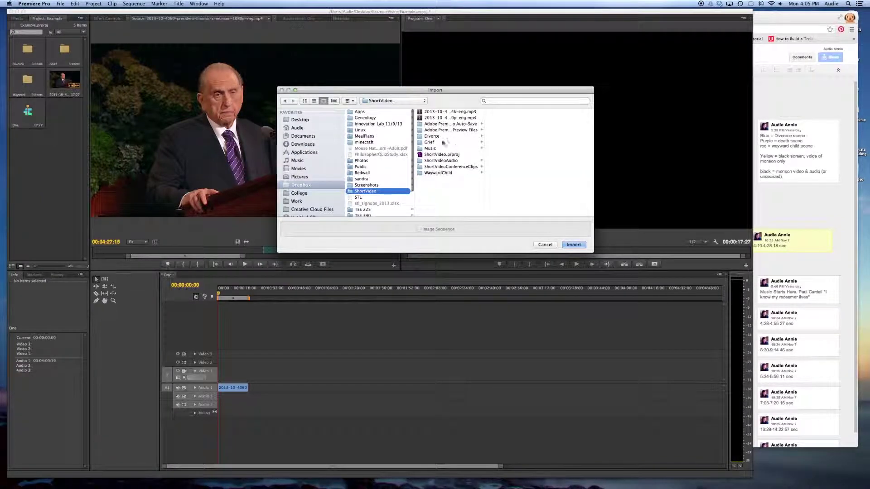
Step: Import MVI_2026.MOV from the Divorce folder inside the Dropbox ShortVideo folder
click(435, 136)
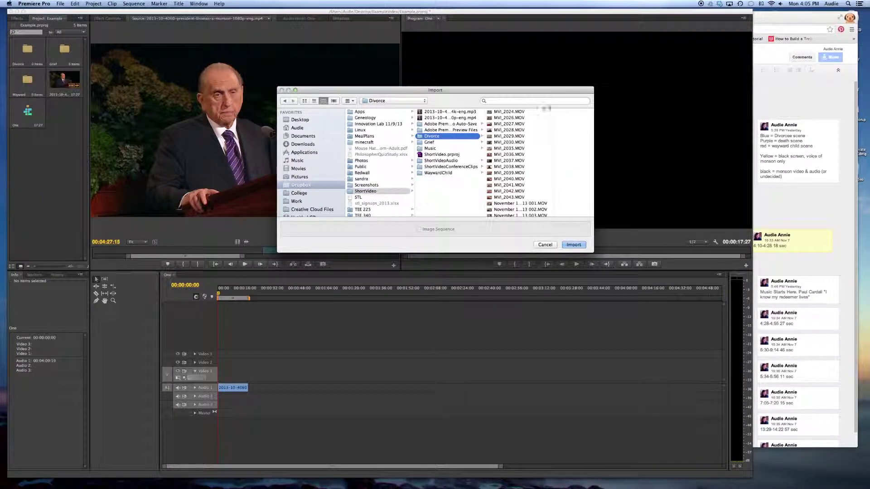
click(316, 186)
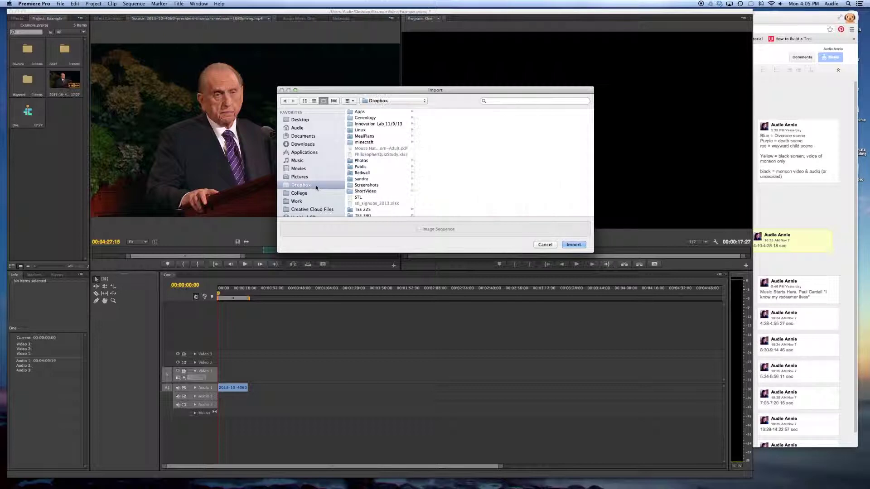
click(362, 191)
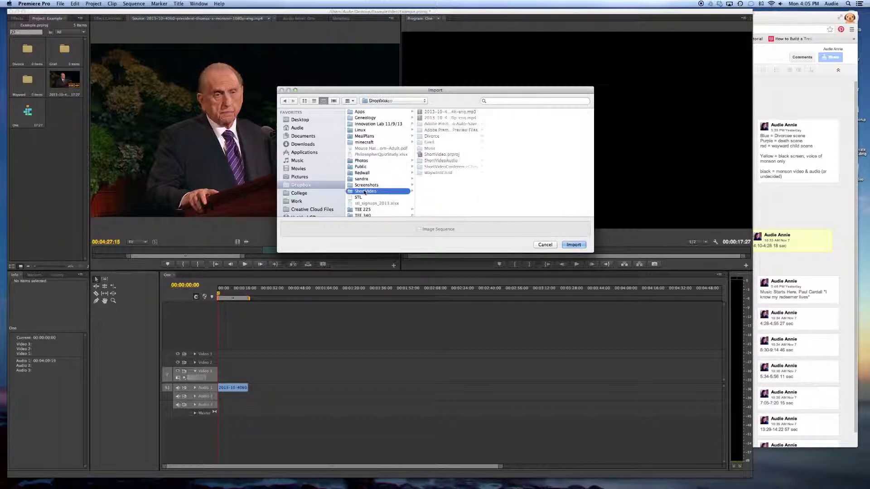
click(434, 136)
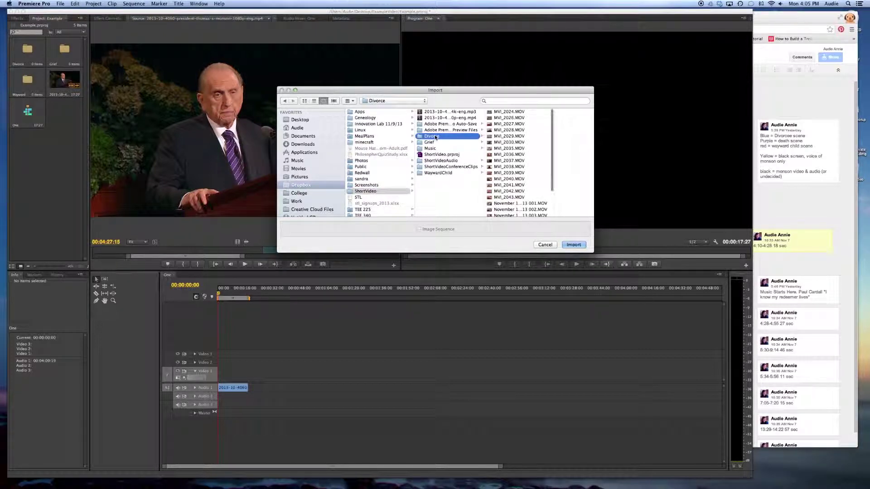
click(509, 112)
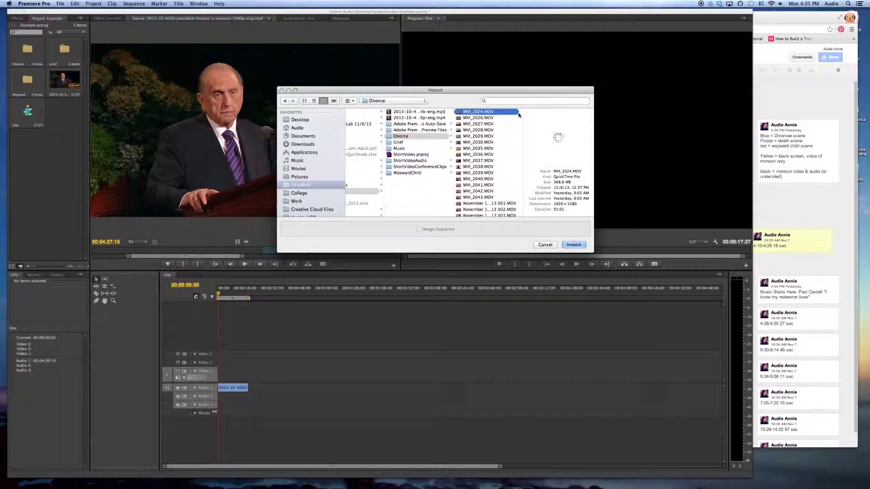
click(487, 119)
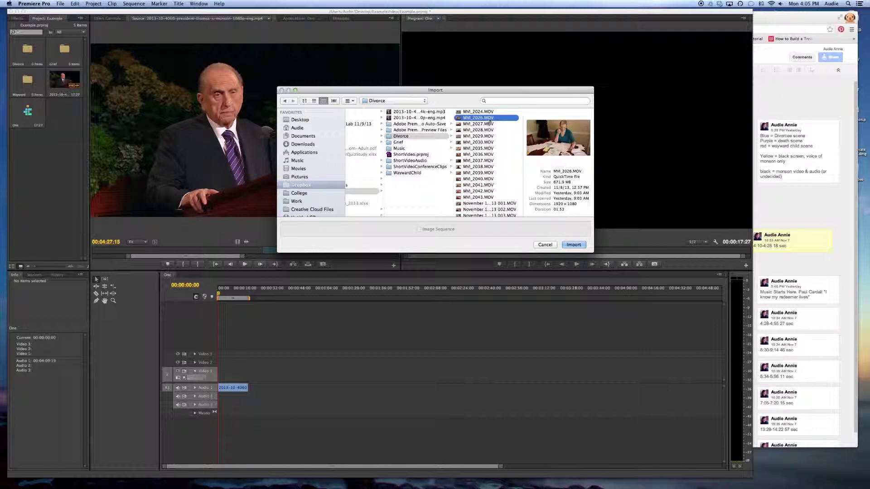
click(487, 124)
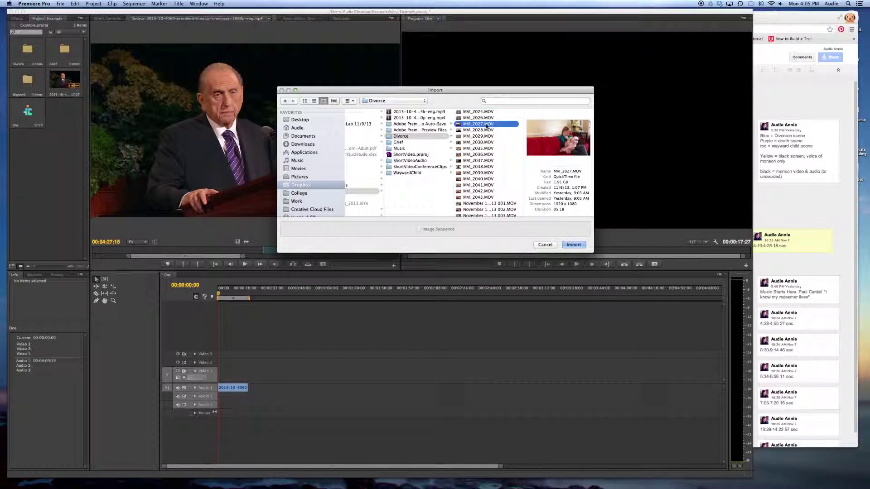
click(484, 118)
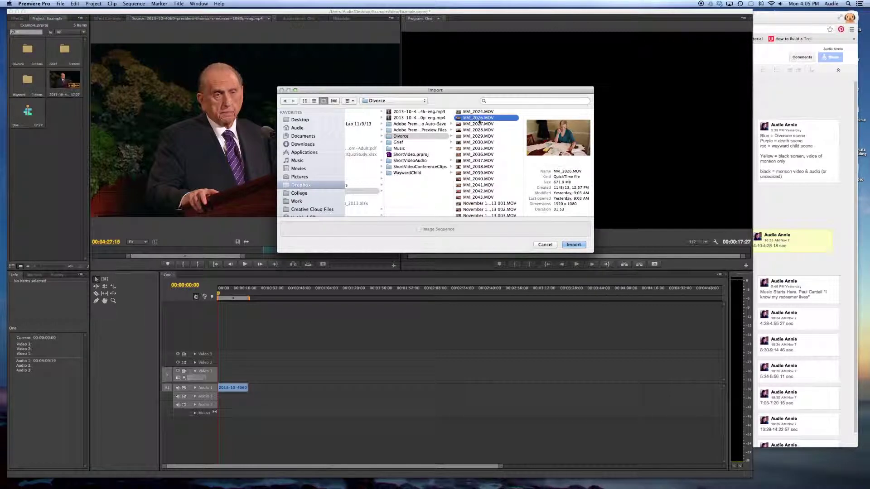
click(481, 112)
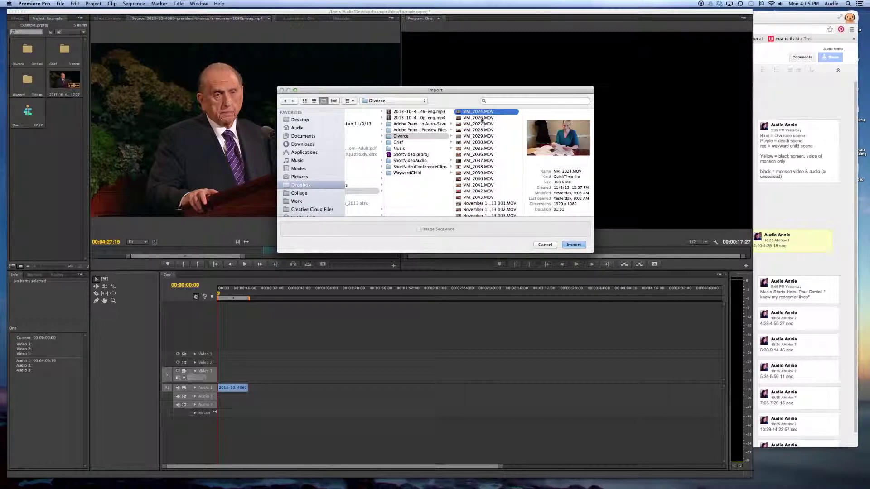
click(481, 119)
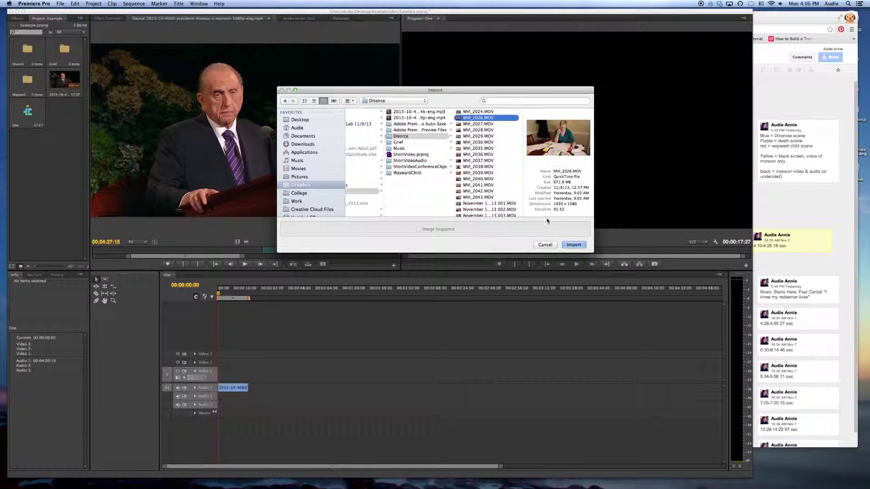
click(578, 248)
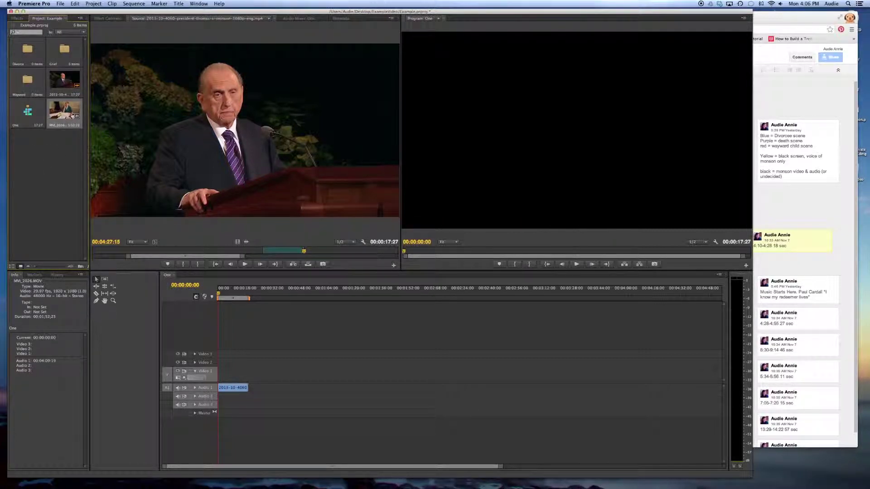
Step: Move the imported MVI_2026.MOV clip into the Divorce bin and open that bin
click(62, 150)
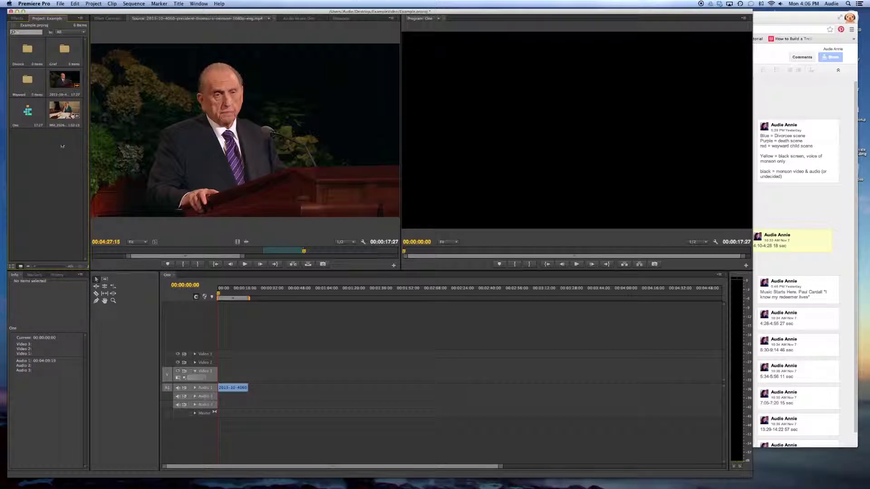
drag(71, 115, 28, 53)
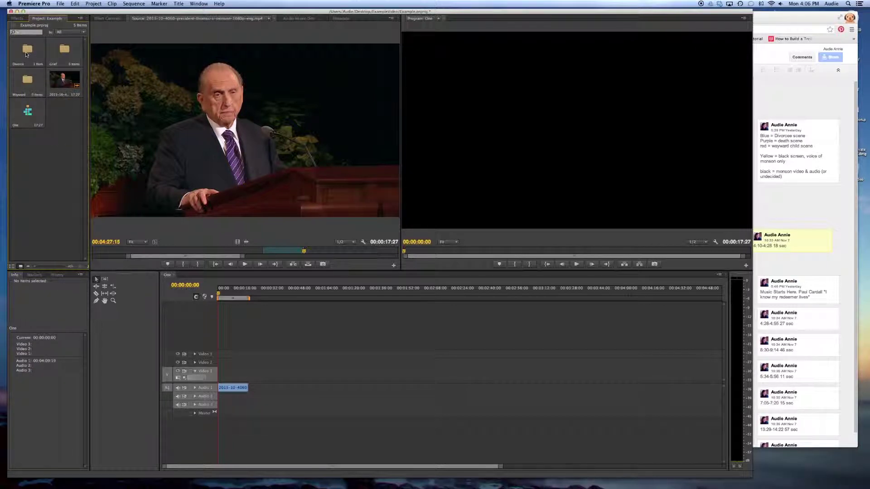
double_click(26, 51)
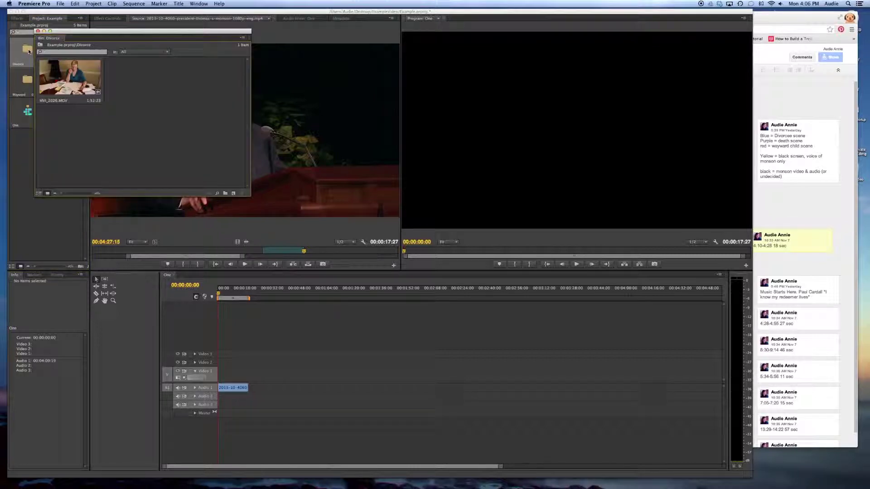
Step: Load MVI_2026.MOV from the Divorce bin into the Source monitor and close the bin window
drag(94, 33, 70, 259)
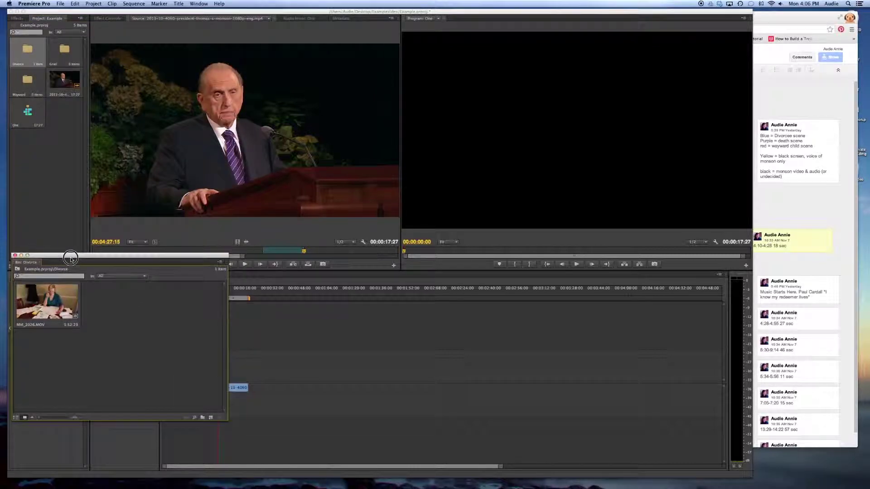
drag(153, 259, 165, 256)
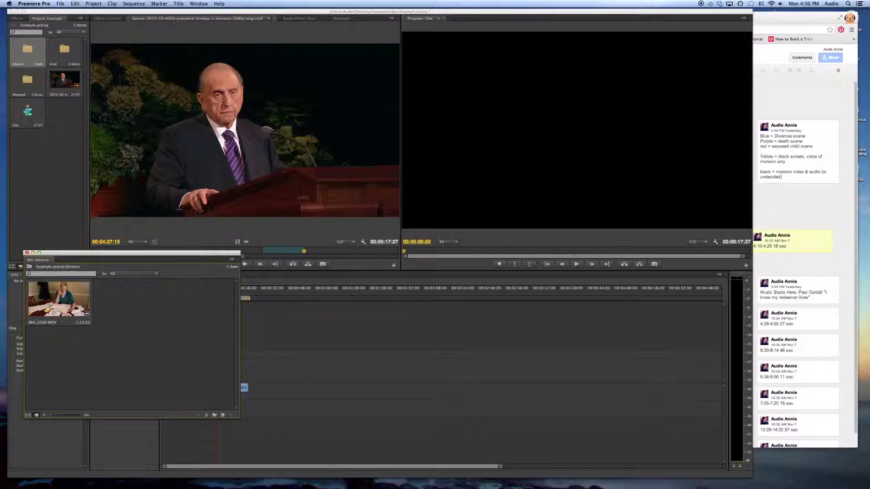
click(62, 300)
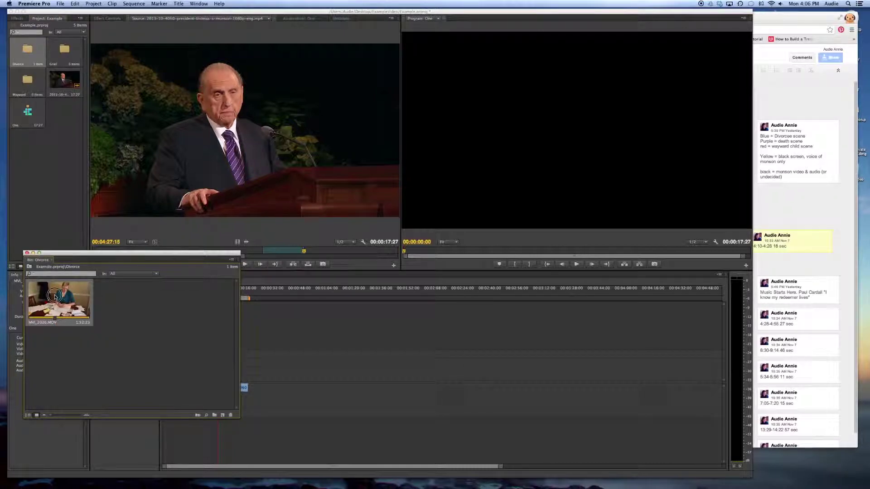
drag(164, 171, 166, 170)
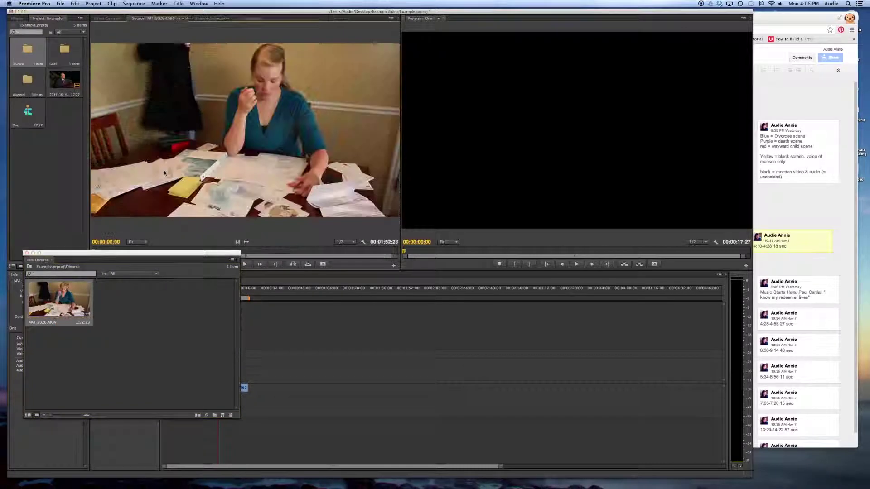
click(27, 253)
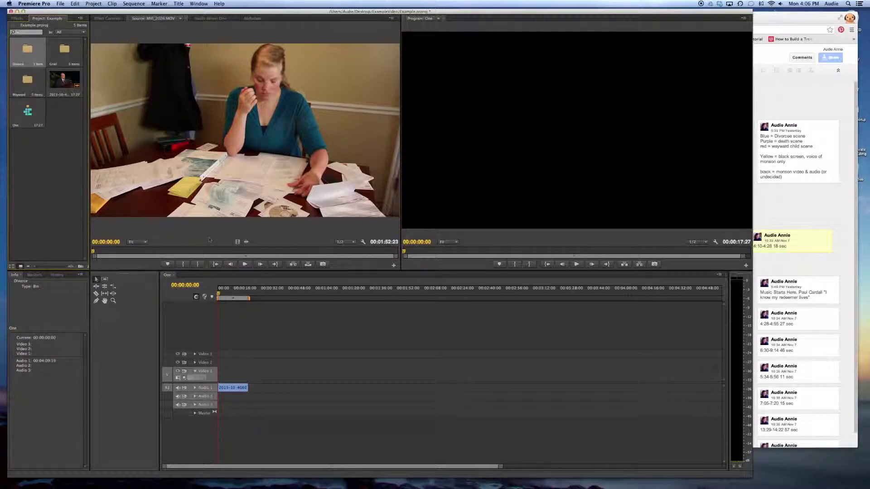
Step: Preview the opening of the source clip, return to its start and mark the In point at 00:00:00:00
click(96, 251)
key(space)
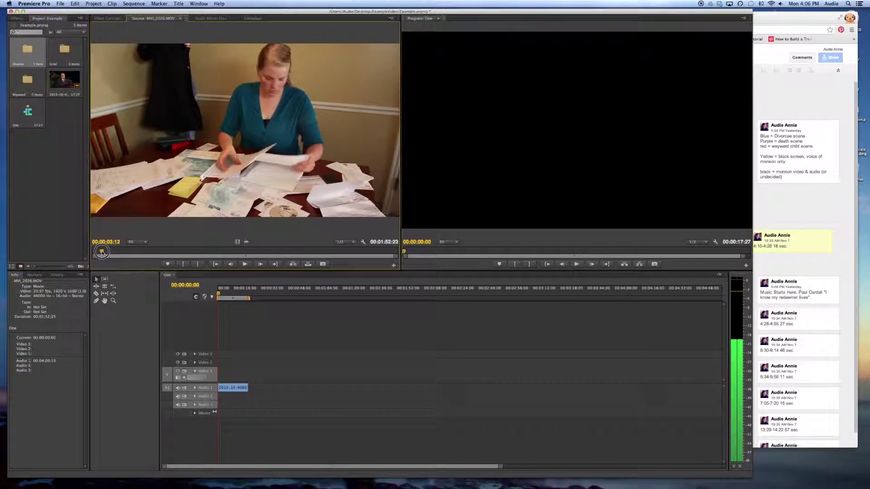
mouse_move(99, 251)
mouse_down()
mouse_move(130, 252)
mouse_move(90, 253)
mouse_up()
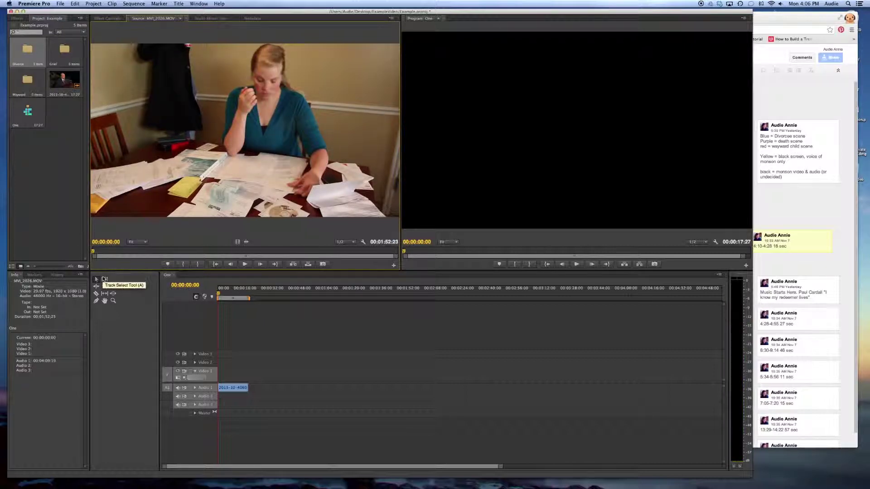
key(i)
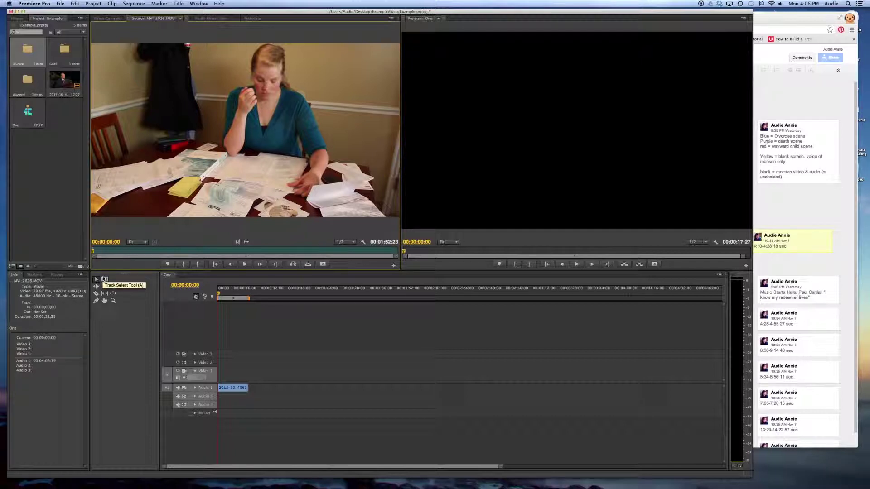
Step: Play the source clip from its start, stop at 00:00:06:14 and mark the Out point there
key(space)
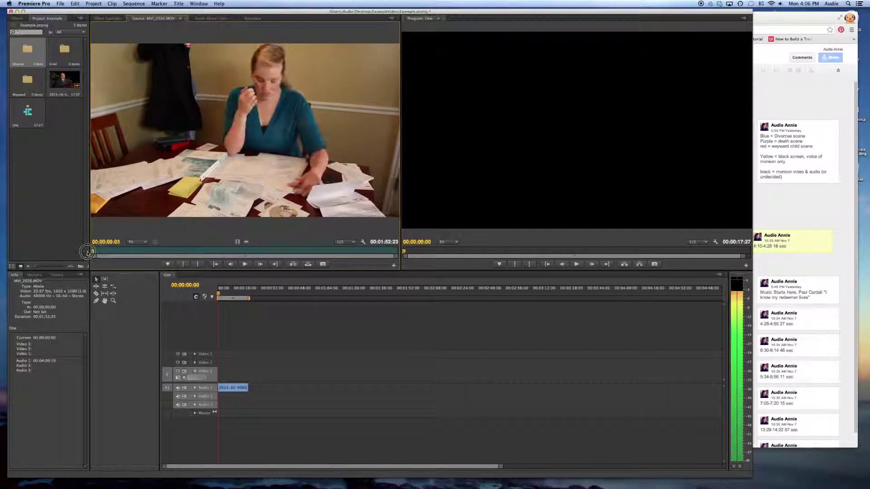
click(87, 253)
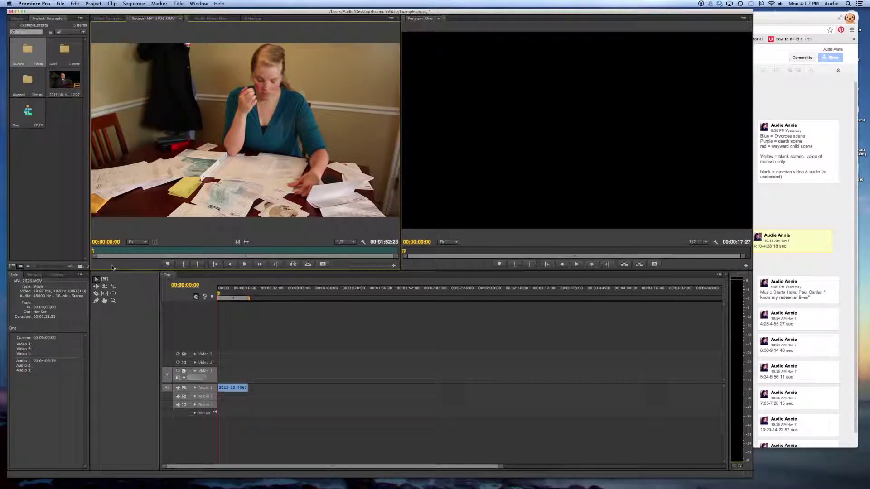
key(space)
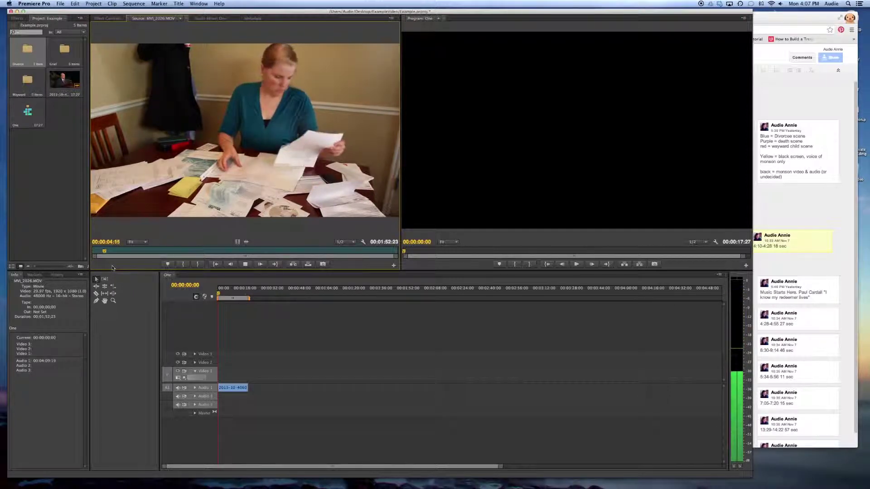
key(space)
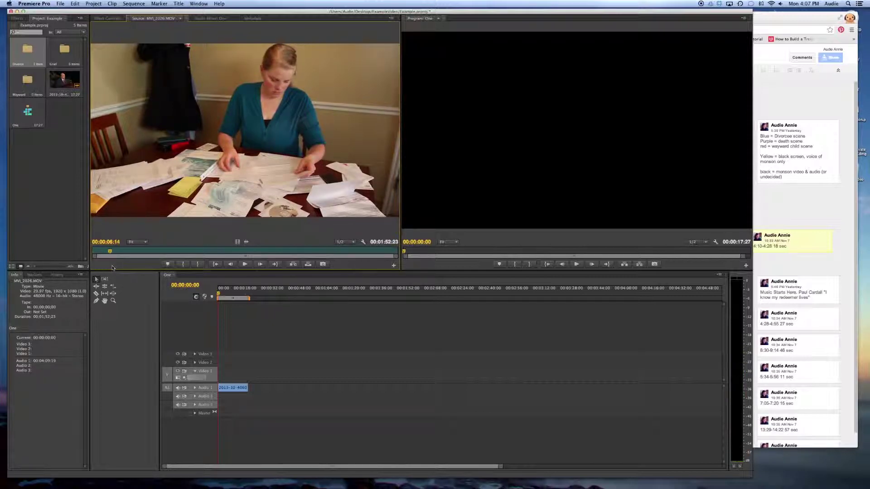
key(o)
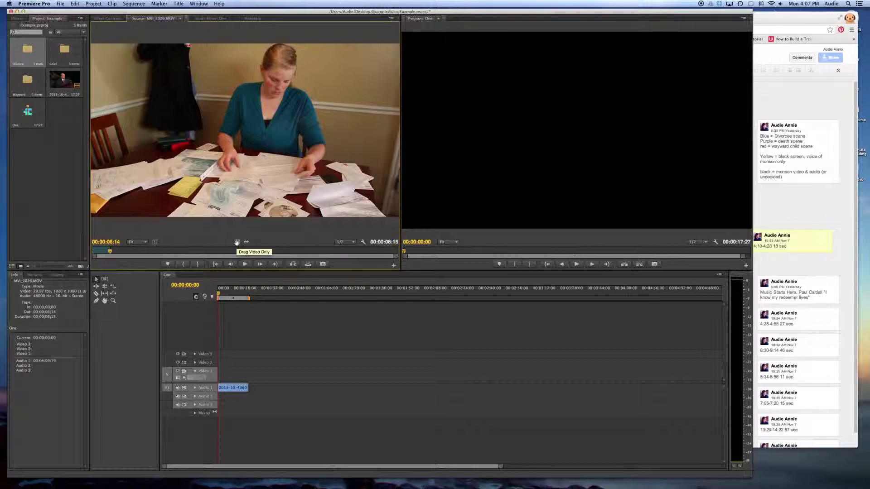
Step: Add only the video of the marked source range to the sequence, placed on Video 1 above the speech audio at about 00:00:04:27
drag(237, 241, 240, 362)
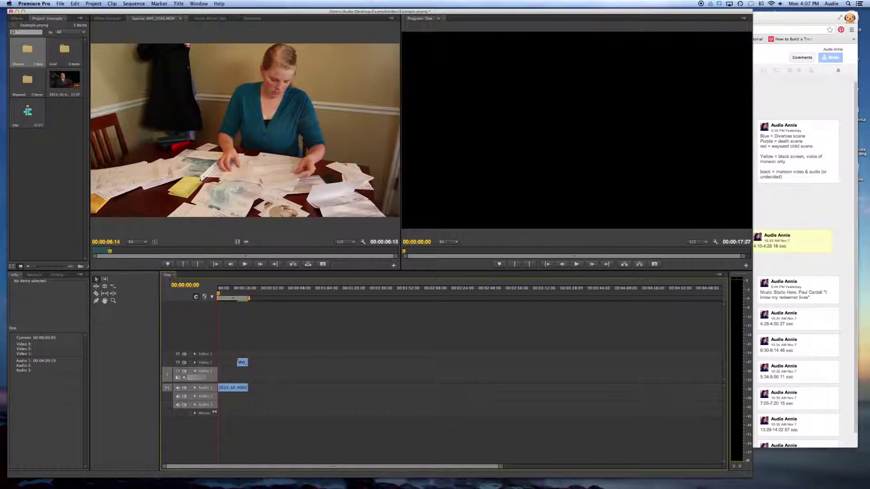
click(243, 365)
mouse_move(243, 364)
mouse_down()
mouse_move(230, 376)
mouse_move(238, 374)
mouse_up()
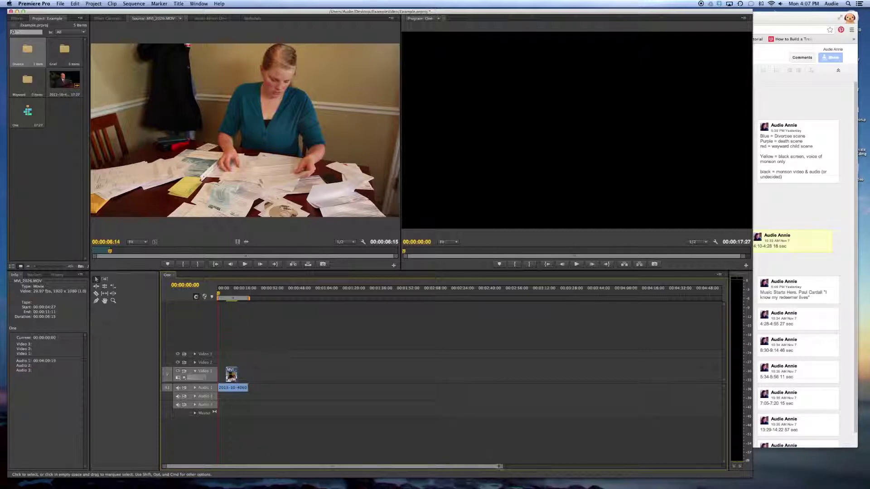
Step: Play the opening of the sequence to listen to the speech audio, stopping at 00:00:01:00
drag(500, 466, 380, 466)
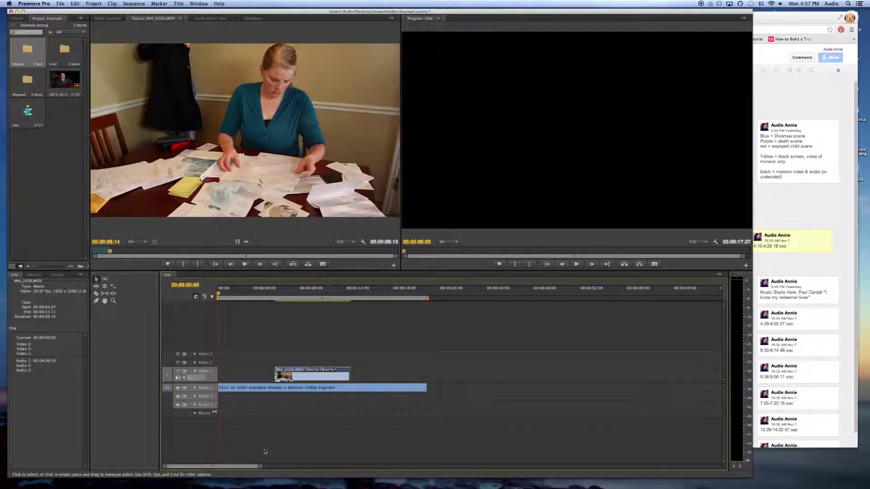
drag(260, 466, 701, 464)
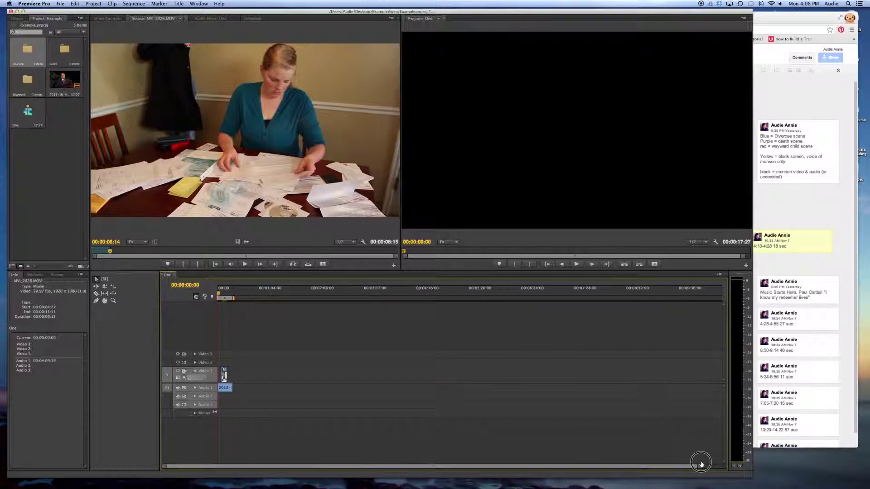
drag(702, 464, 458, 467)
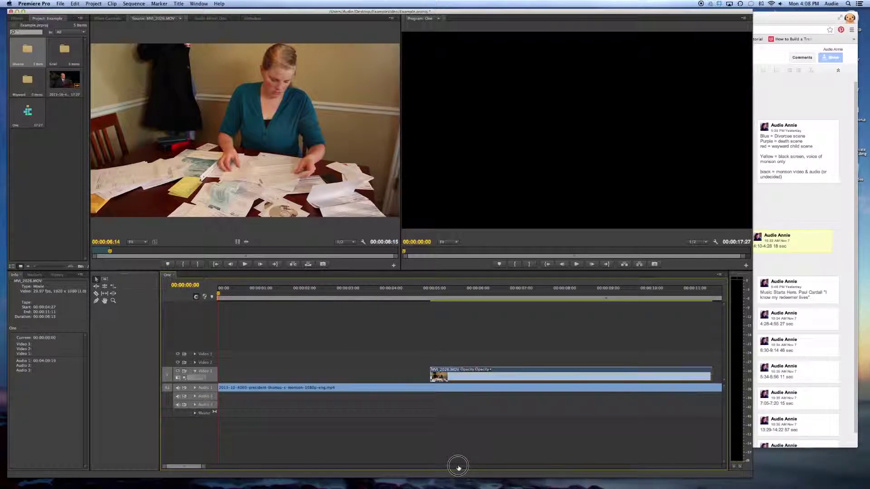
drag(458, 467, 495, 464)
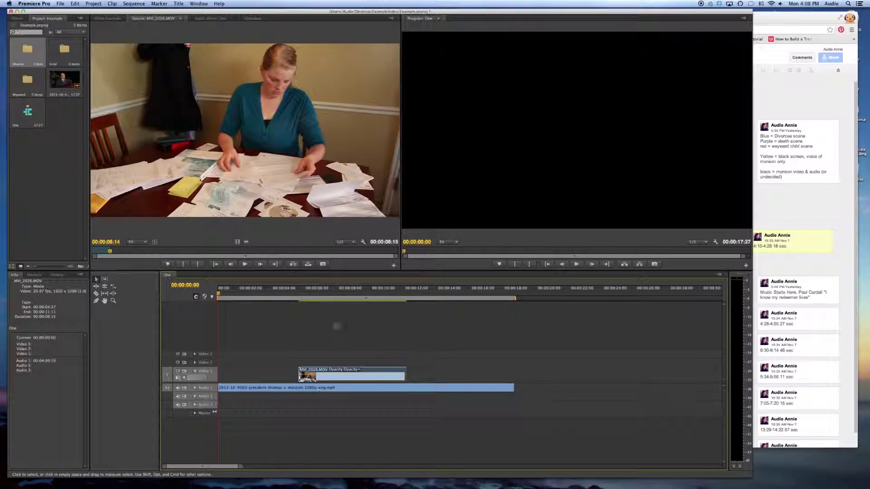
click(294, 294)
key(space)
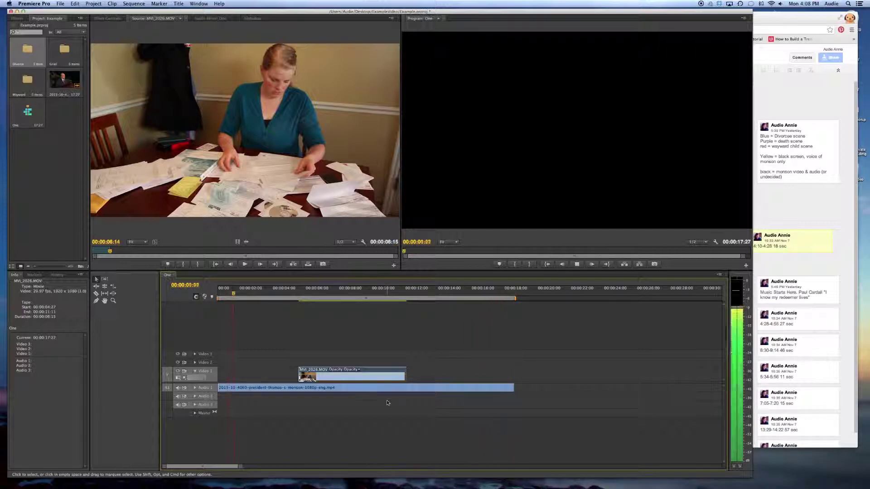
key(space)
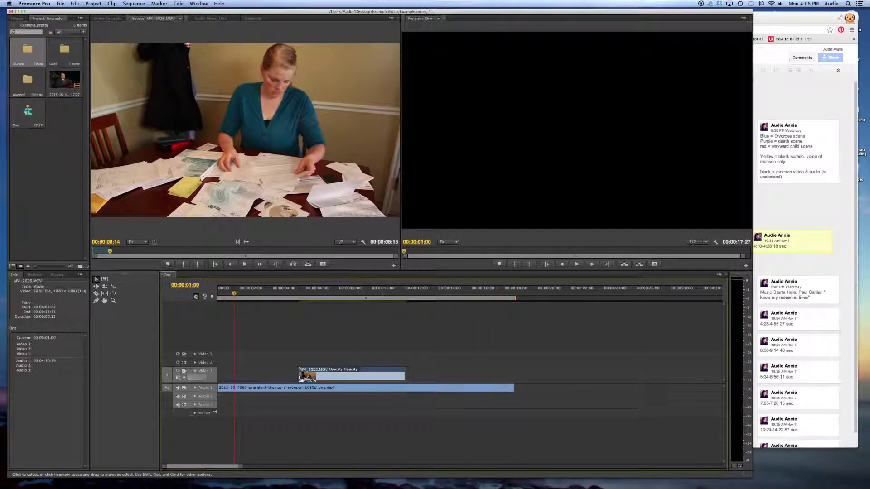
Step: Scrub the sequence past the end of the speech audio to 00:00:18:05, and across the start of the Video 1 clip to 00:00:05:01
click(514, 295)
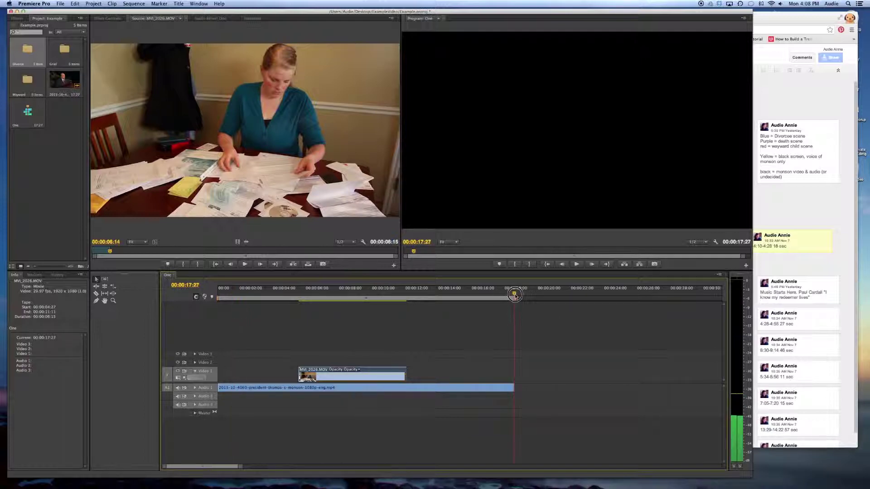
drag(514, 295, 519, 297)
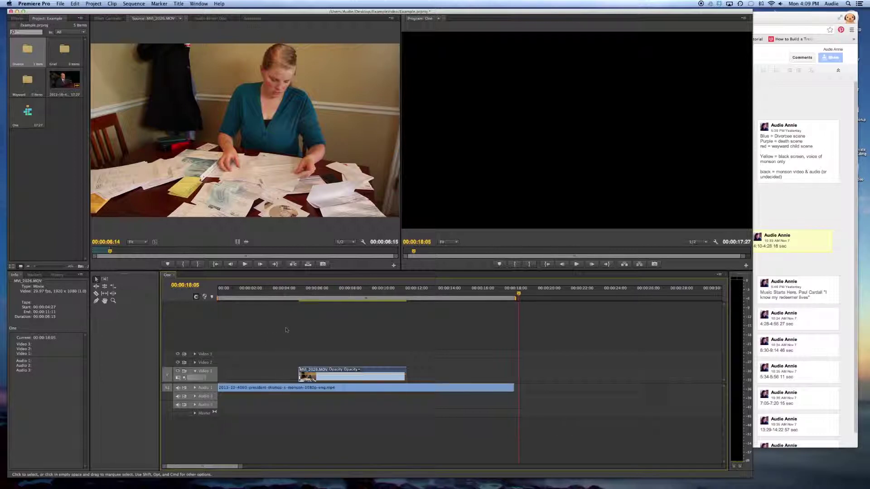
click(295, 294)
drag(295, 294, 301, 294)
Step: Toggle the Audio 1 output while scrubbing back to 00:00:01:06, and leave the speech track muted
click(181, 388)
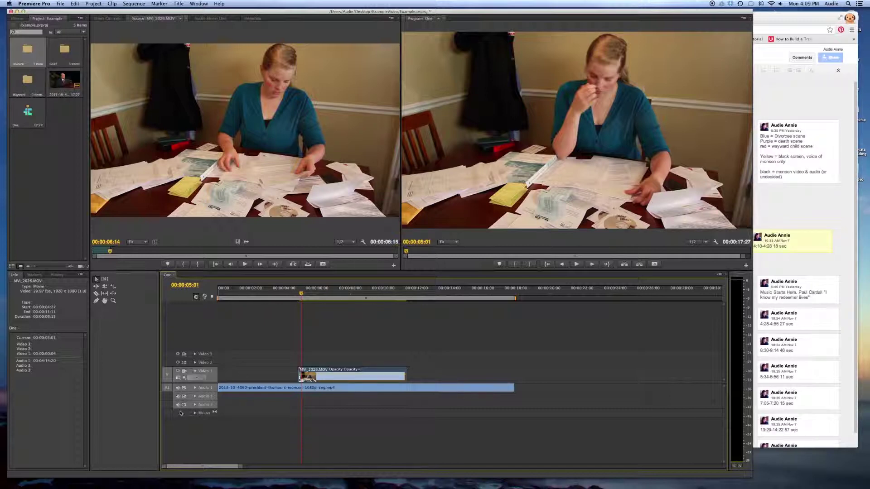
click(178, 388)
drag(258, 294, 239, 299)
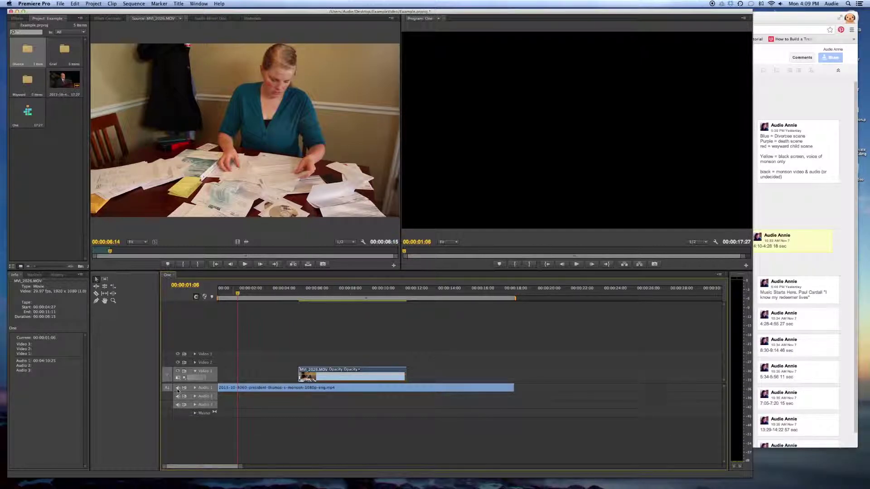
click(178, 388)
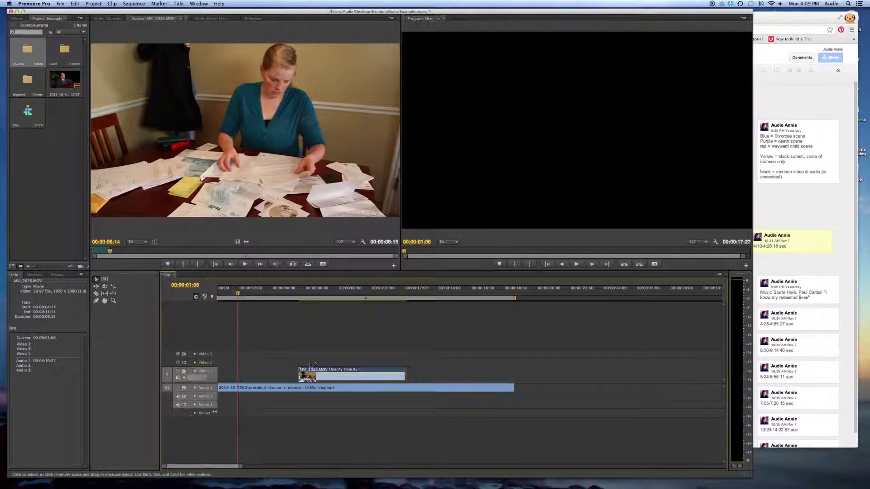
Step: Hide and show the Video 3, Video 2 and Video 1 tracks again, scrubbing around the start of the clip to compare
click(178, 354)
click(177, 362)
click(178, 362)
click(178, 354)
click(178, 371)
click(296, 293)
mouse_move(296, 293)
mouse_down()
mouse_move(341, 294)
mouse_move(286, 294)
mouse_up()
click(178, 371)
mouse_move(287, 293)
mouse_down()
mouse_move(326, 297)
mouse_move(294, 298)
mouse_up()
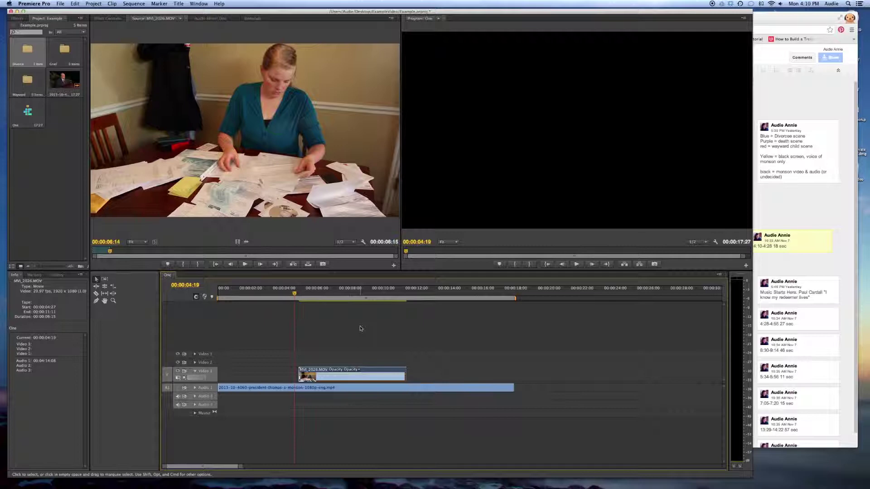
Step: Open the Video 1 clip from the sequence in the source monitor and move its Out point to 00:00:07:07
click(372, 372)
drag(372, 372, 260, 174)
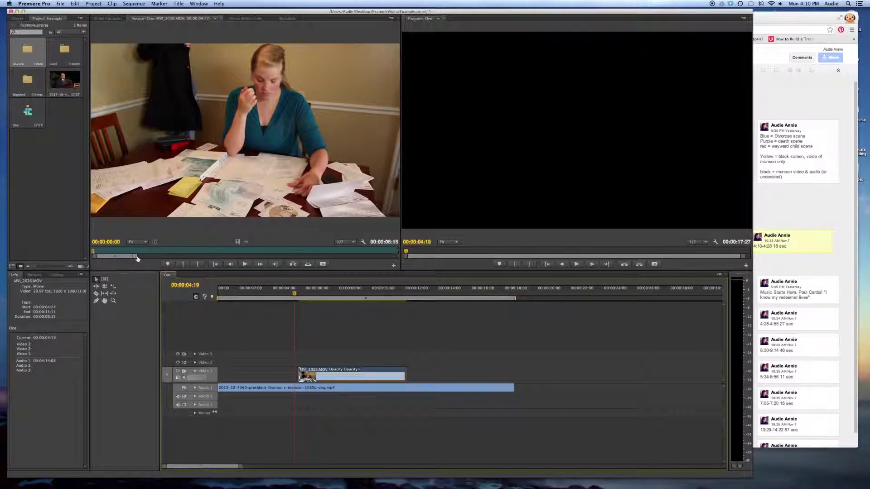
drag(137, 258, 164, 256)
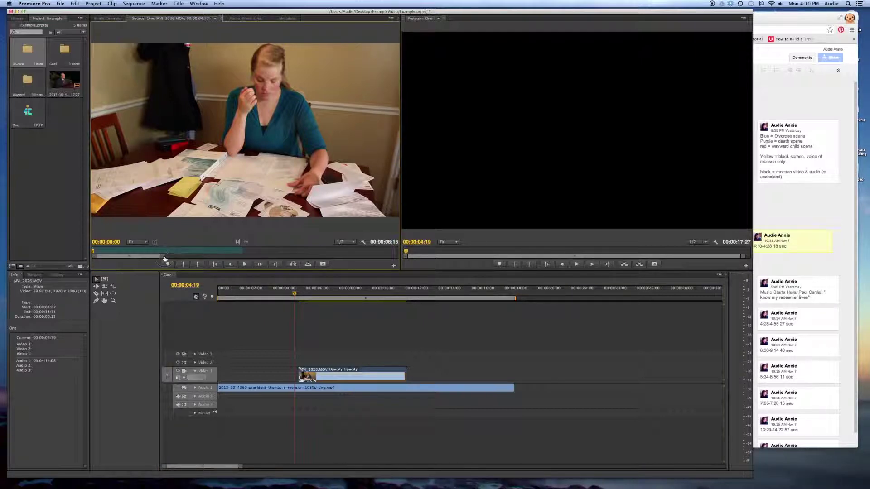
click(259, 252)
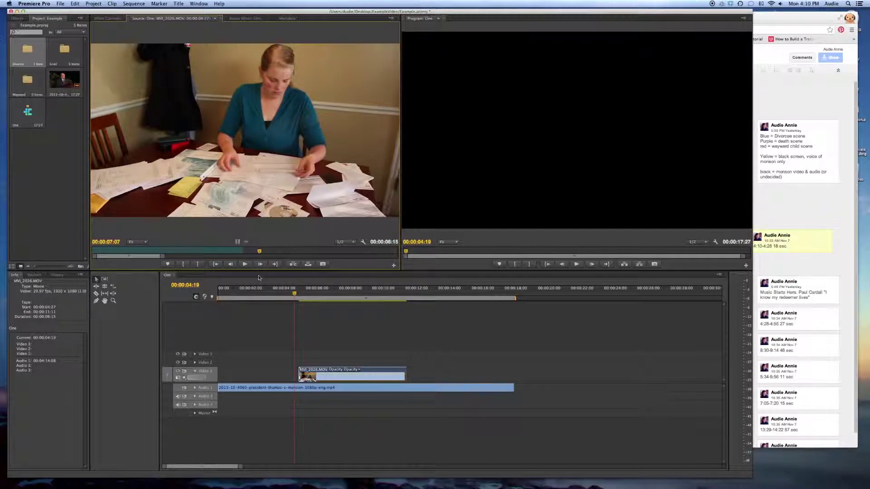
key(o)
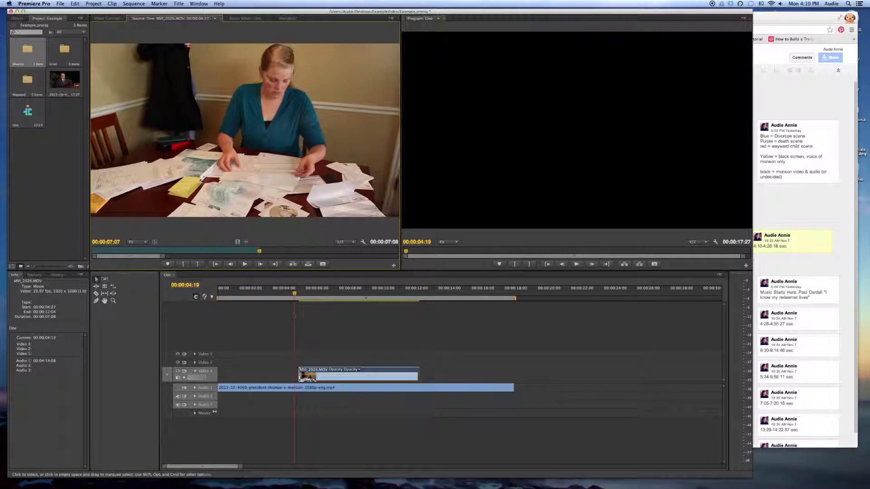
Step: Set the clip's In point to 00:00:01:21 and move the trimmed clip earlier on Video 1 to start at about 00:00:04:28
drag(101, 253, 131, 251)
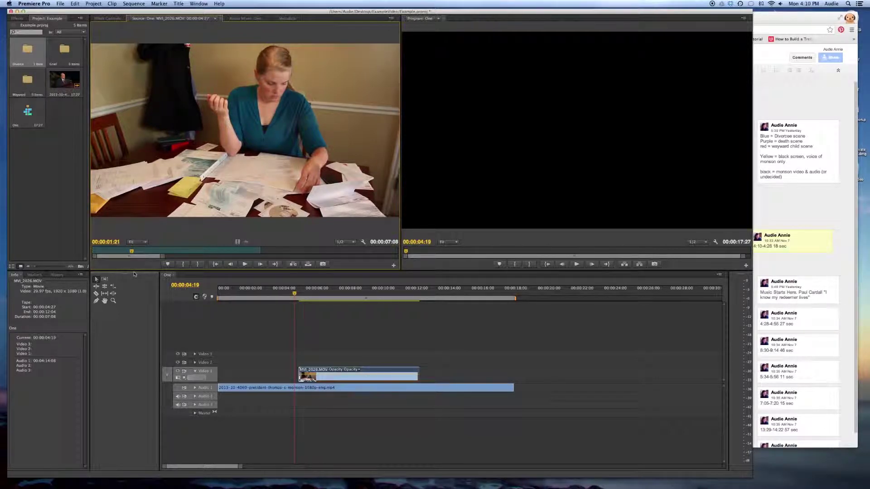
key(i)
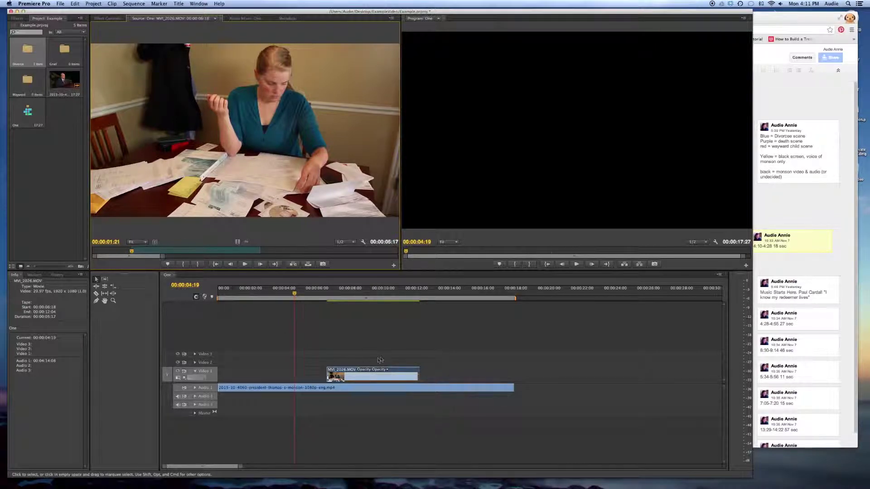
drag(406, 373, 378, 374)
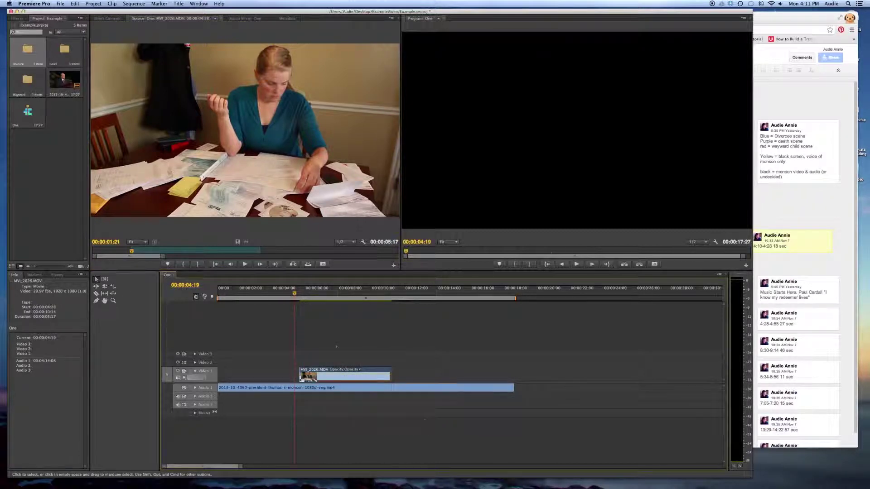
Step: Unmute Audio 1 and play the sequence from 00:00:04:19 through the trimmed clip, stopping at 00:00:11:19
click(177, 388)
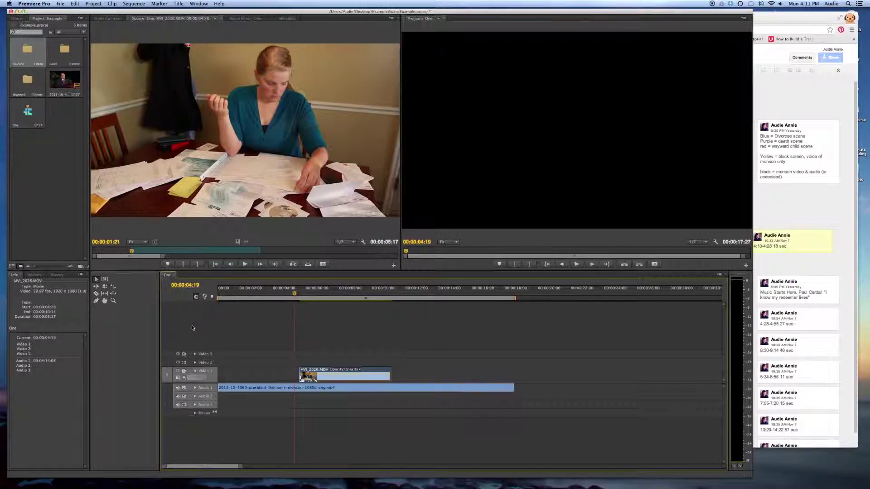
key(space)
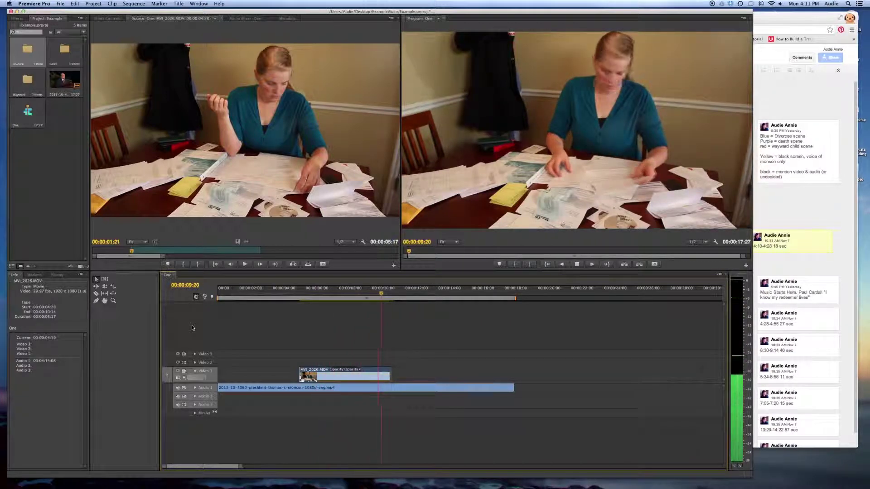
key(space)
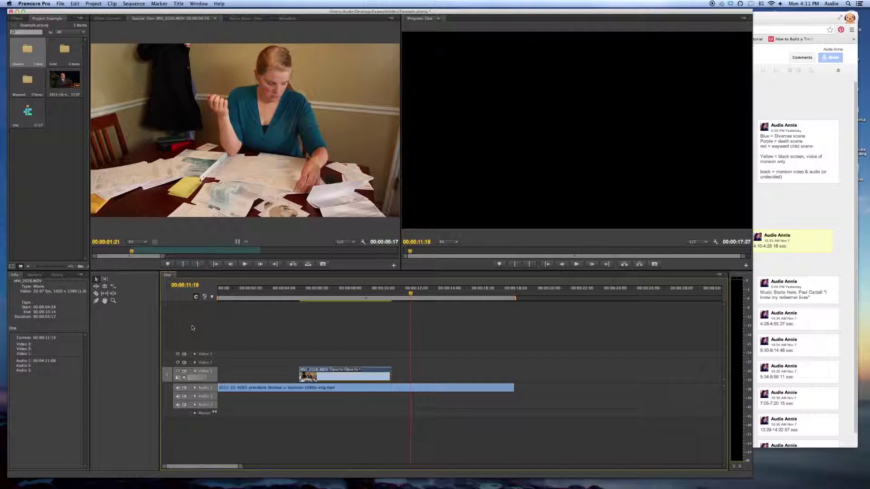
Step: Return the playhead to 00:00:04:20, just before the trimmed clip, and mute the Audio 1 track
drag(312, 290, 292, 292)
key(space)
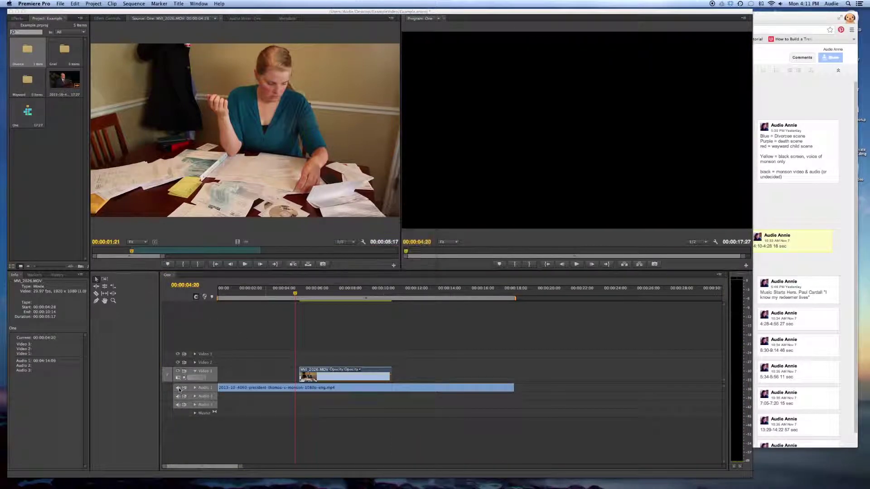
click(178, 388)
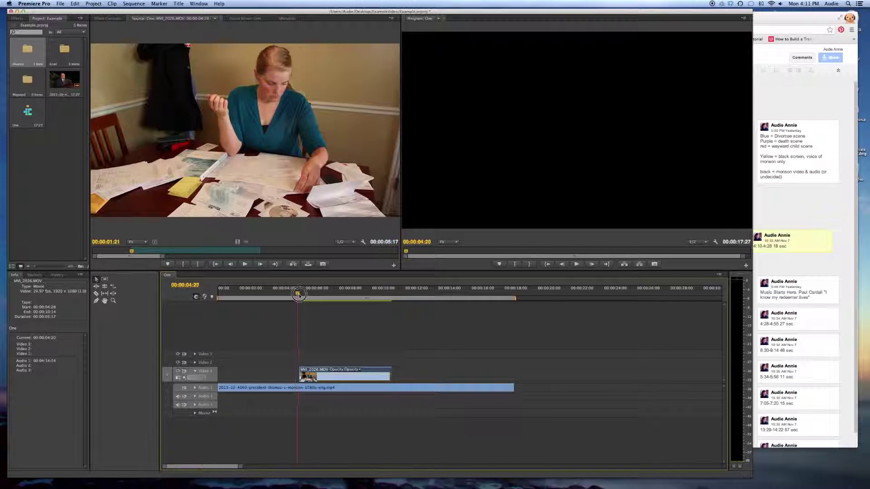